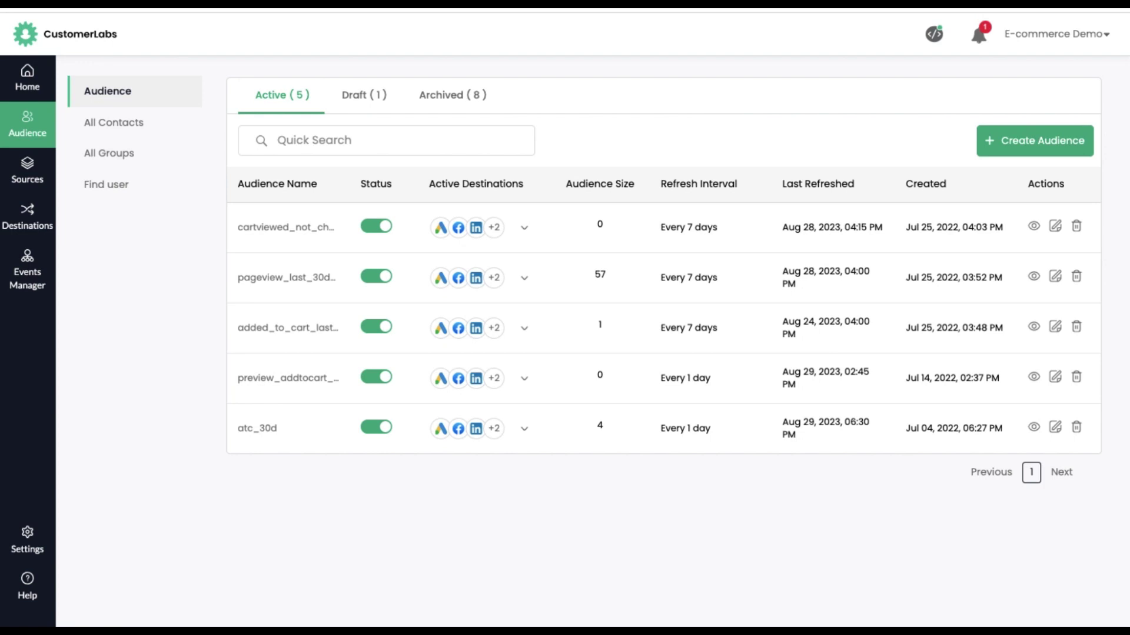
# Start a new audience and browse the suggested e-commerce audiences in the Create Audience panel
pyautogui.click(1009, 148)
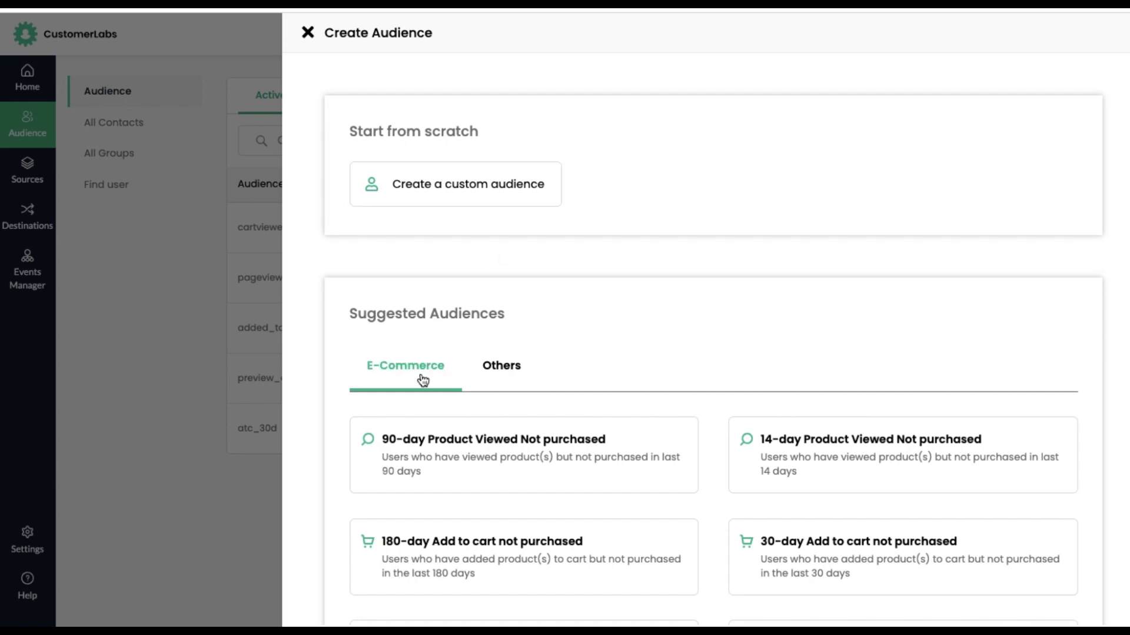
pyautogui.scroll(-2, 442, 457)
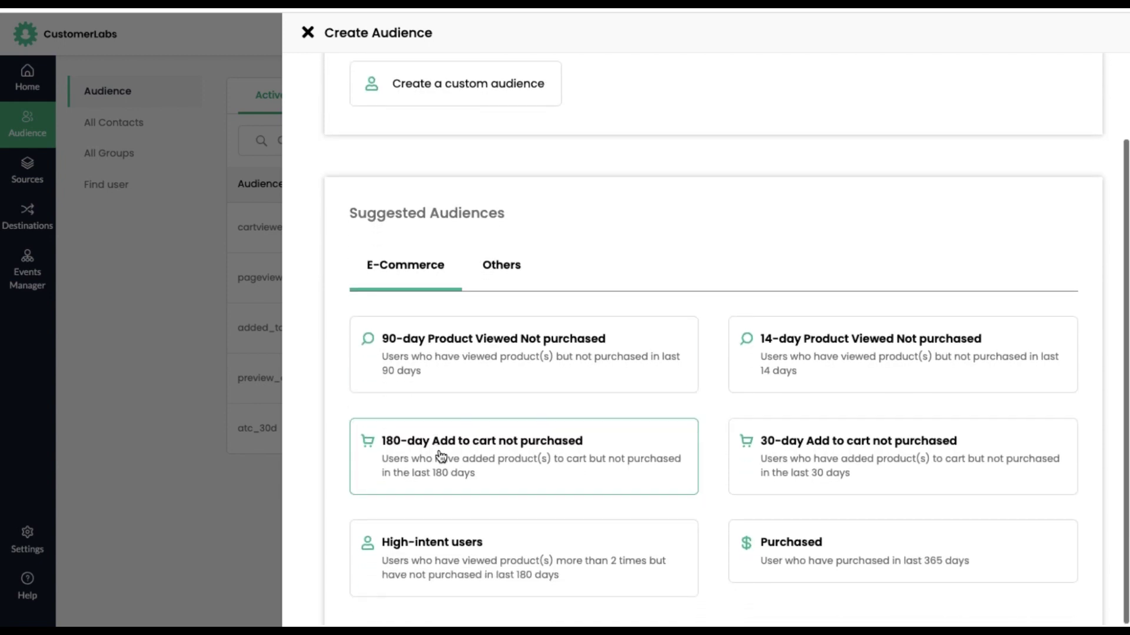
pyautogui.scroll(2, 440, 456)
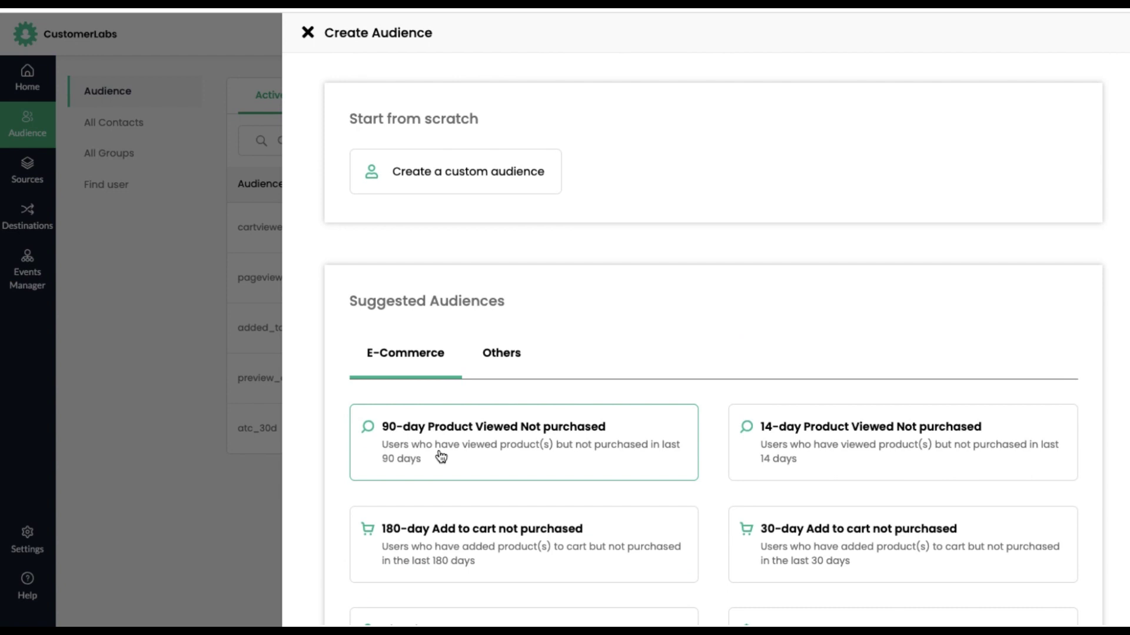
# Choose a custom audience from scratch and keep it segmented By user
pyautogui.click(452, 177)
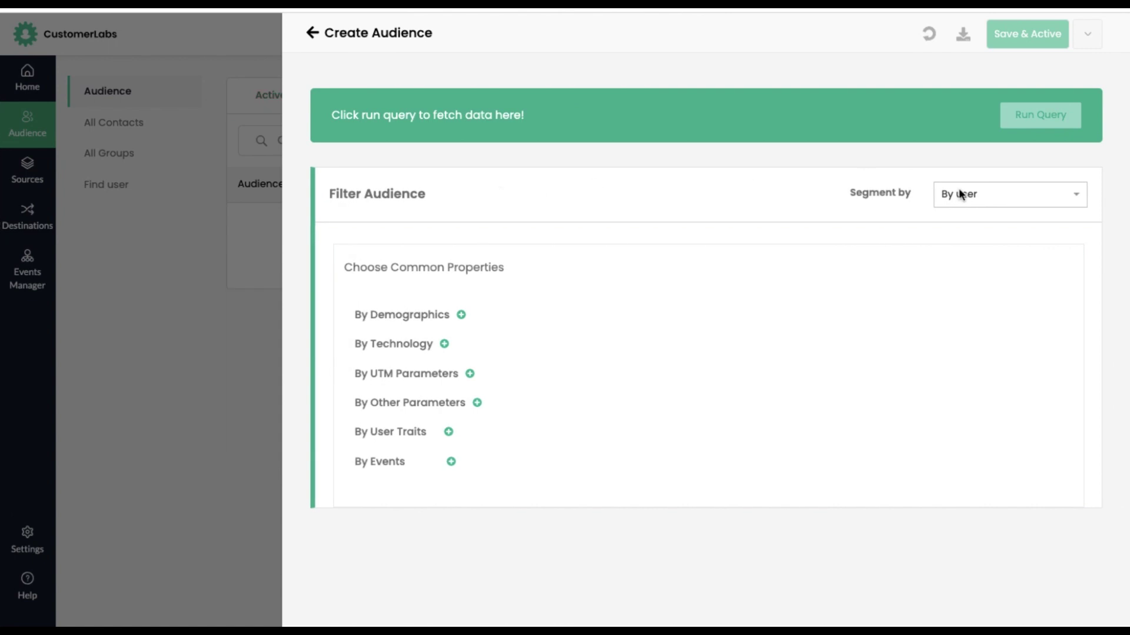
pyautogui.click(975, 203)
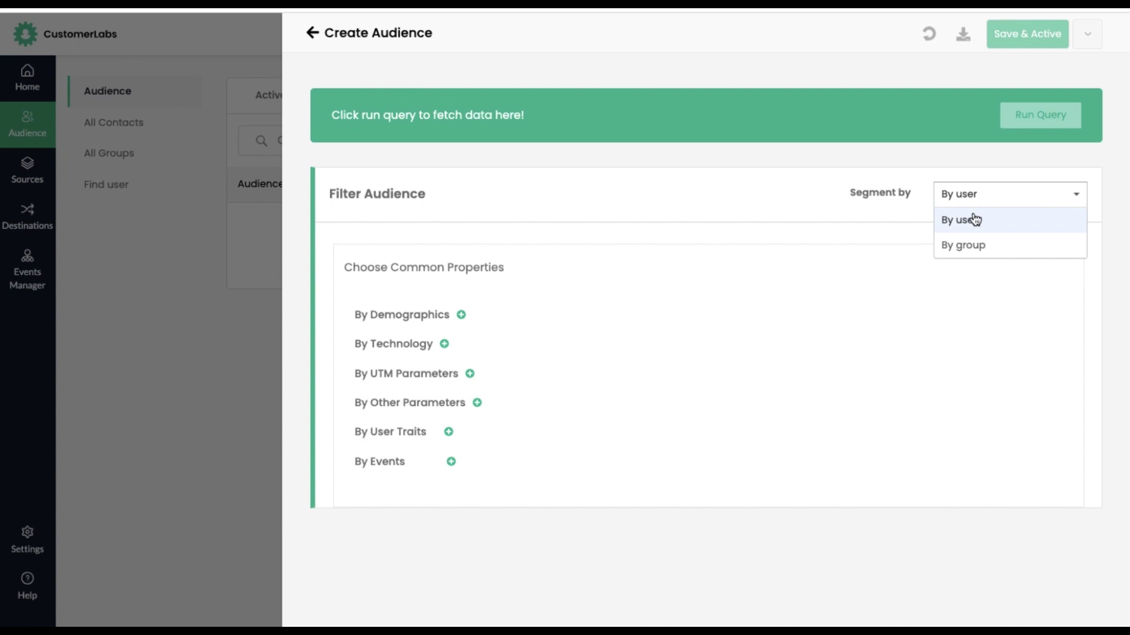
pyautogui.click(970, 220)
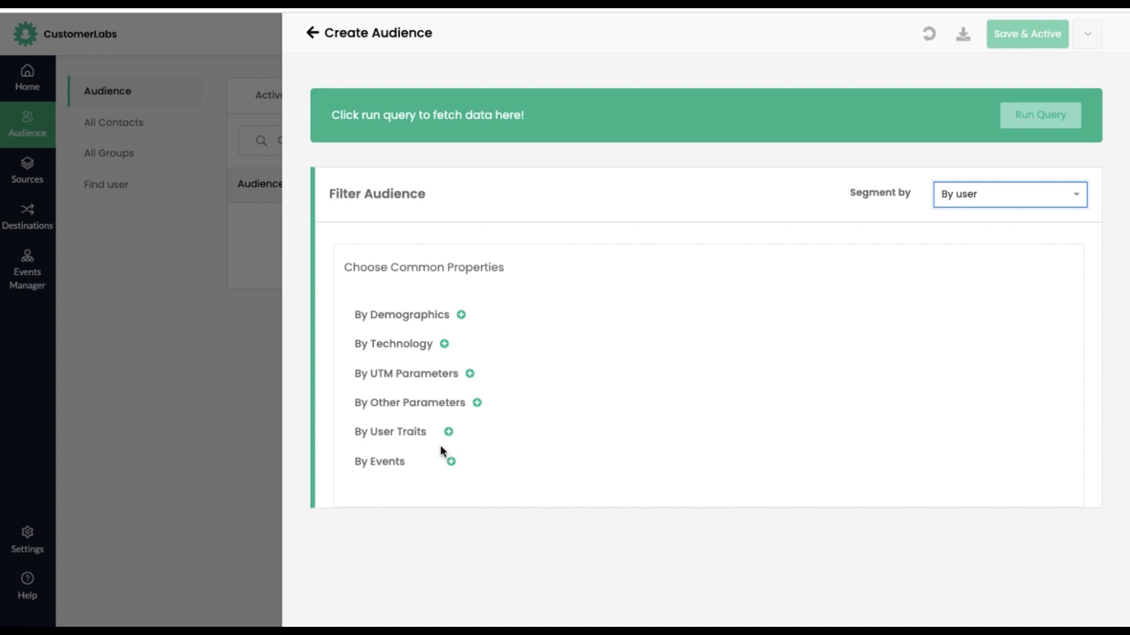
# Add a Product viewed event condition with a dynamic 'in the last 30 days' date range
pyautogui.click(451, 461)
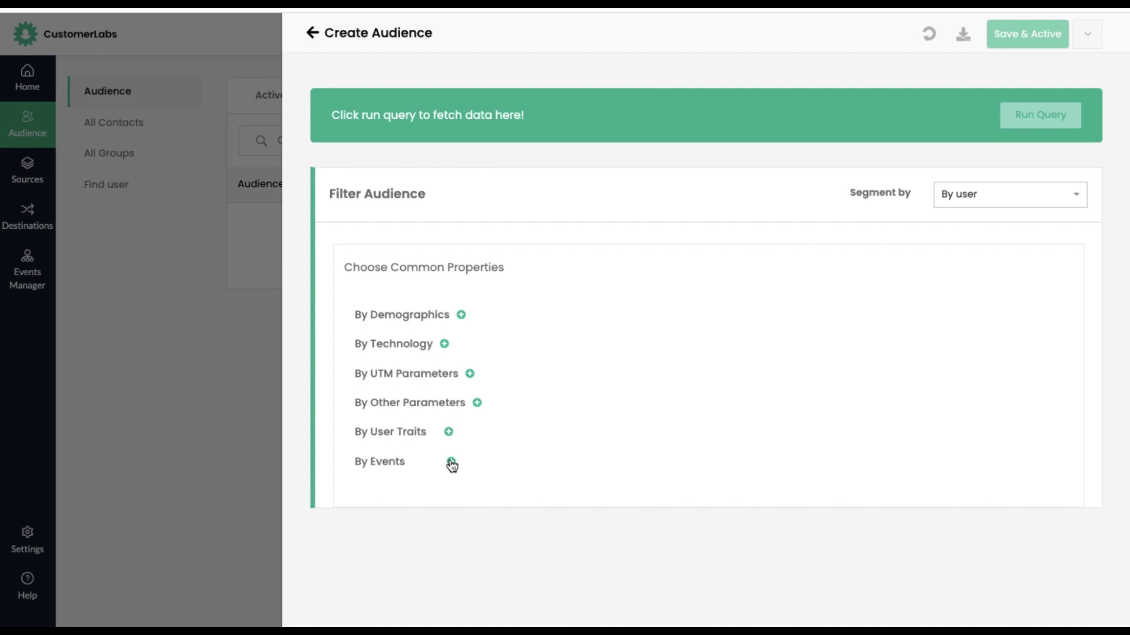
pyautogui.scroll(-1, 410, 431)
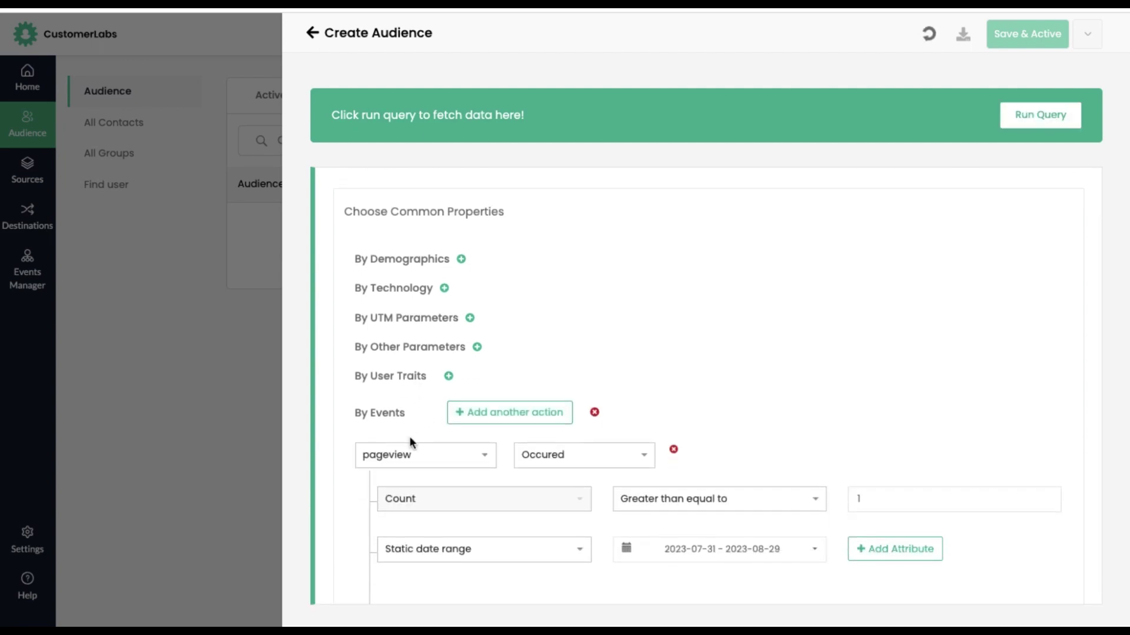
pyautogui.click(411, 456)
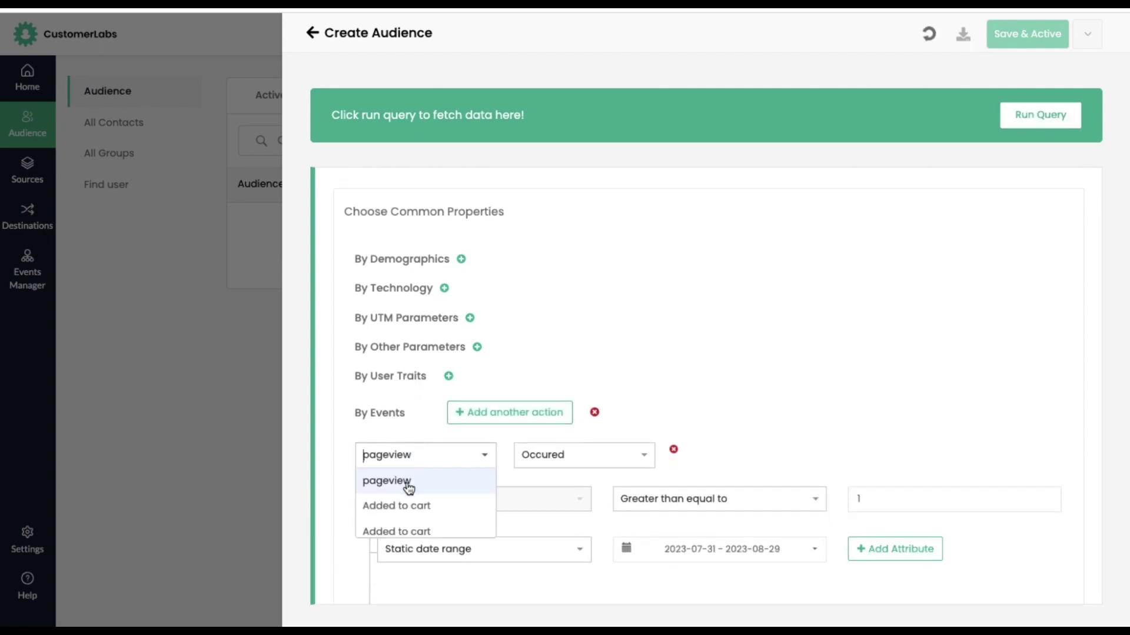
pyautogui.scroll(-1, 409, 489)
pyautogui.scroll(-1, 409, 488)
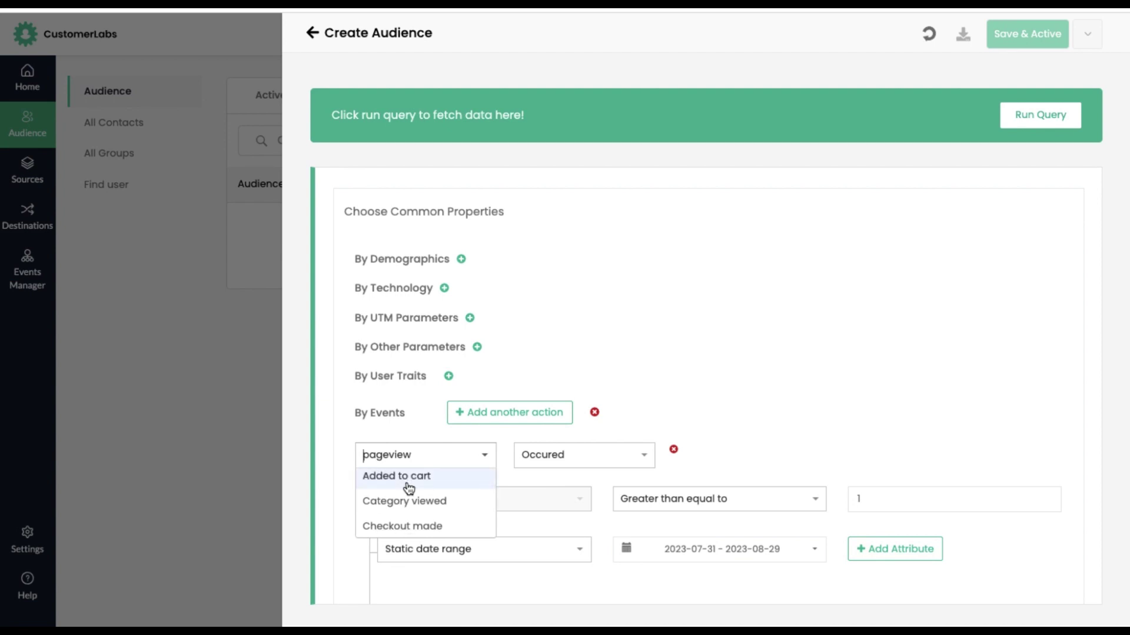
pyautogui.scroll(-1, 409, 488)
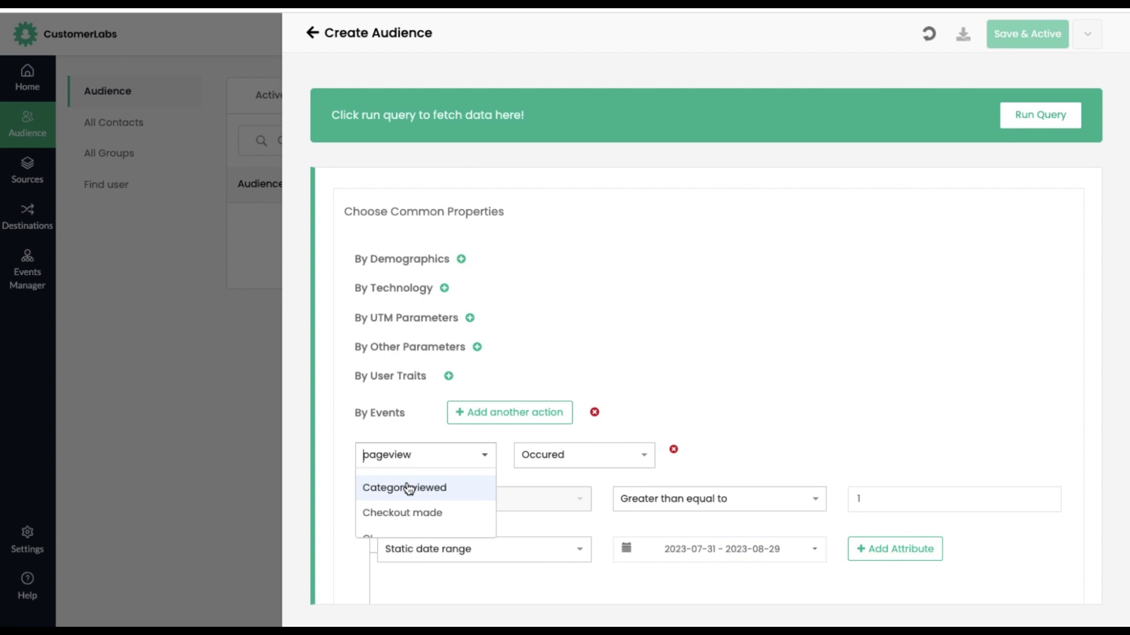
pyautogui.write('pr')
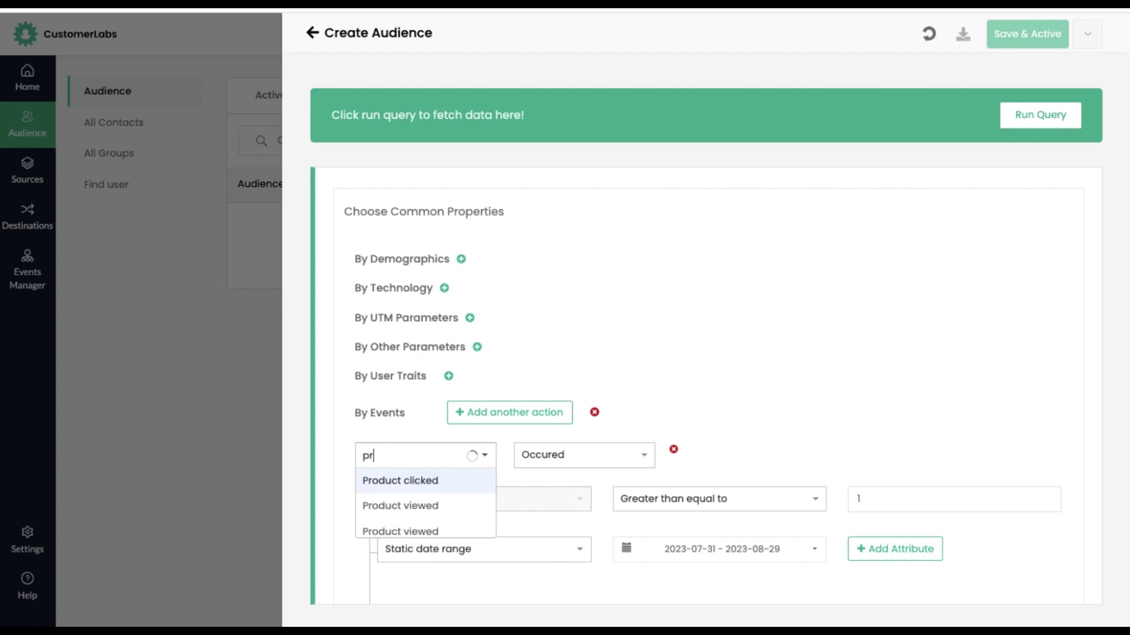
pyautogui.click(415, 508)
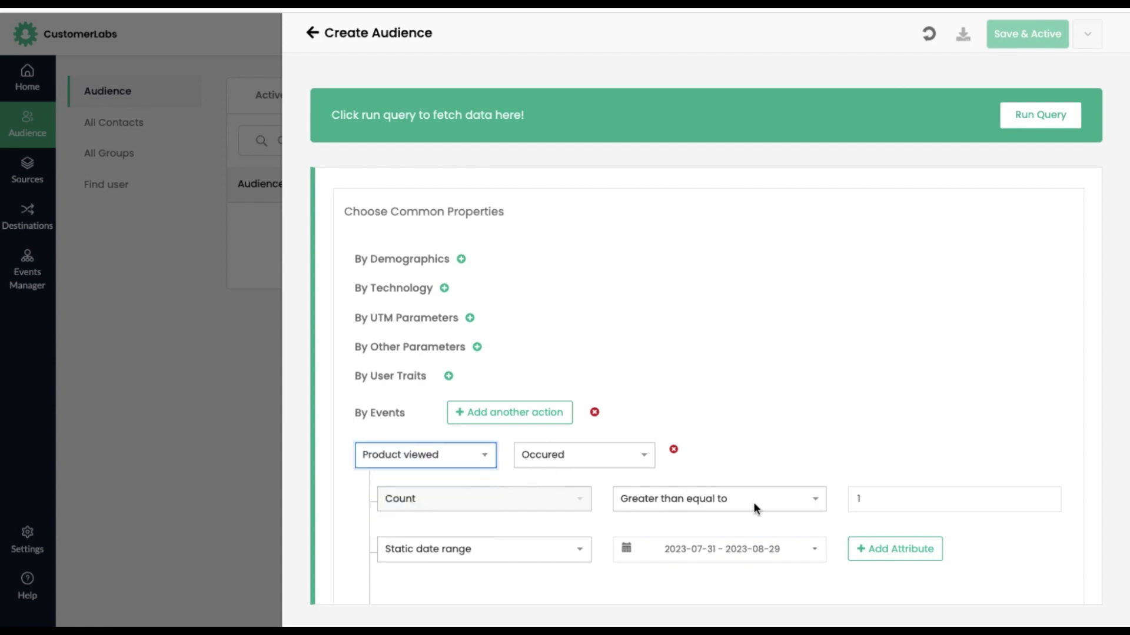
pyautogui.scroll(-1, 574, 468)
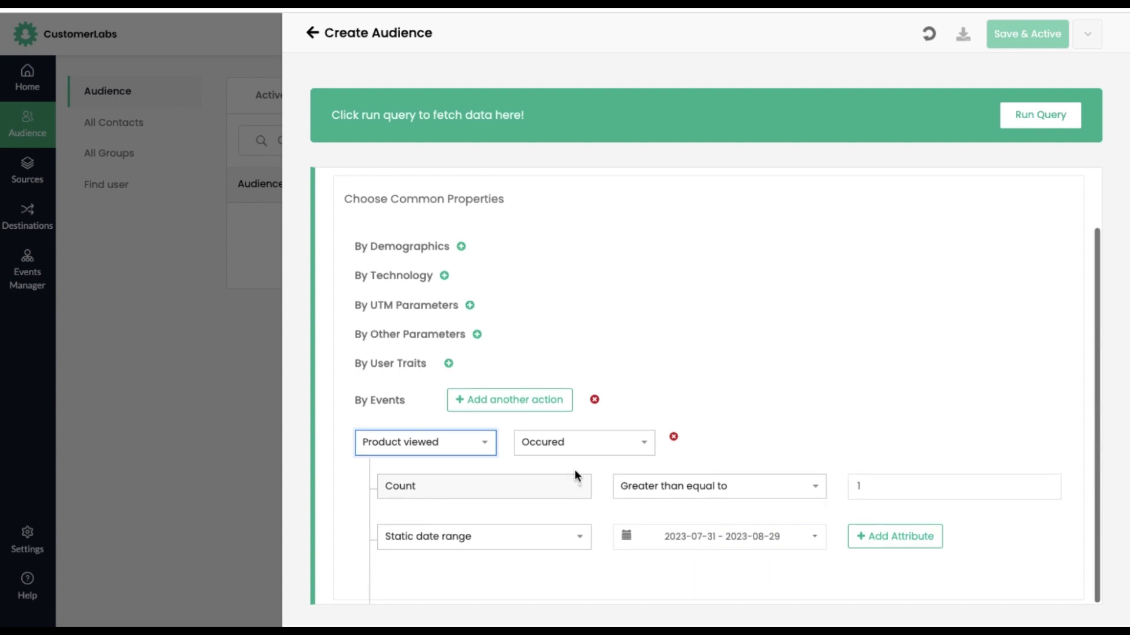
pyautogui.click(482, 536)
pyautogui.scroll(-1, 431, 535)
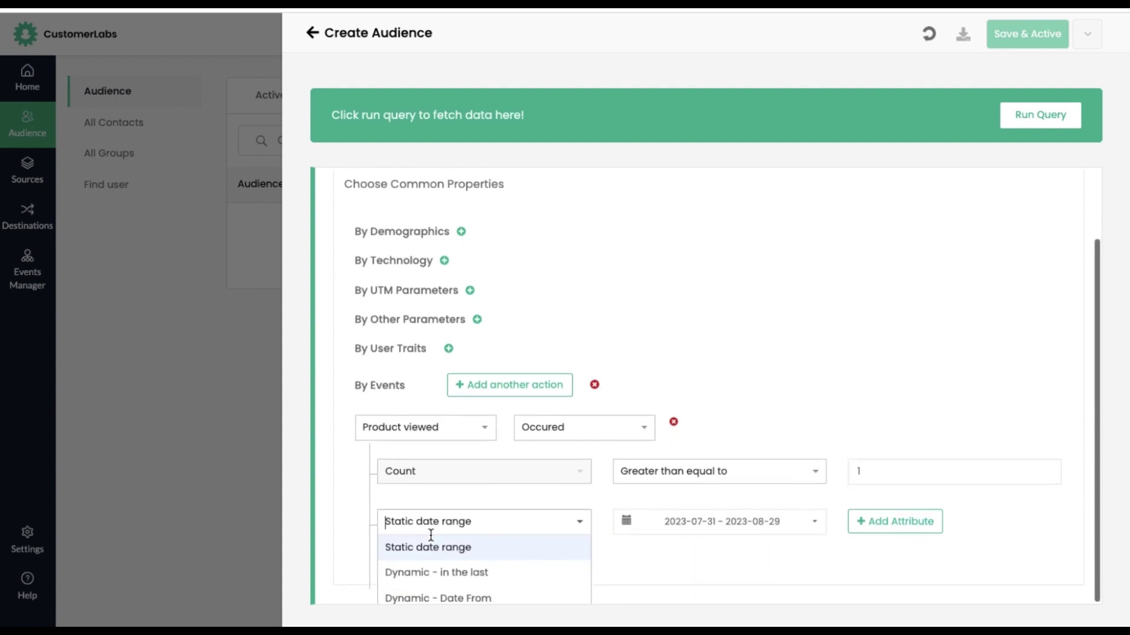
pyautogui.click(434, 571)
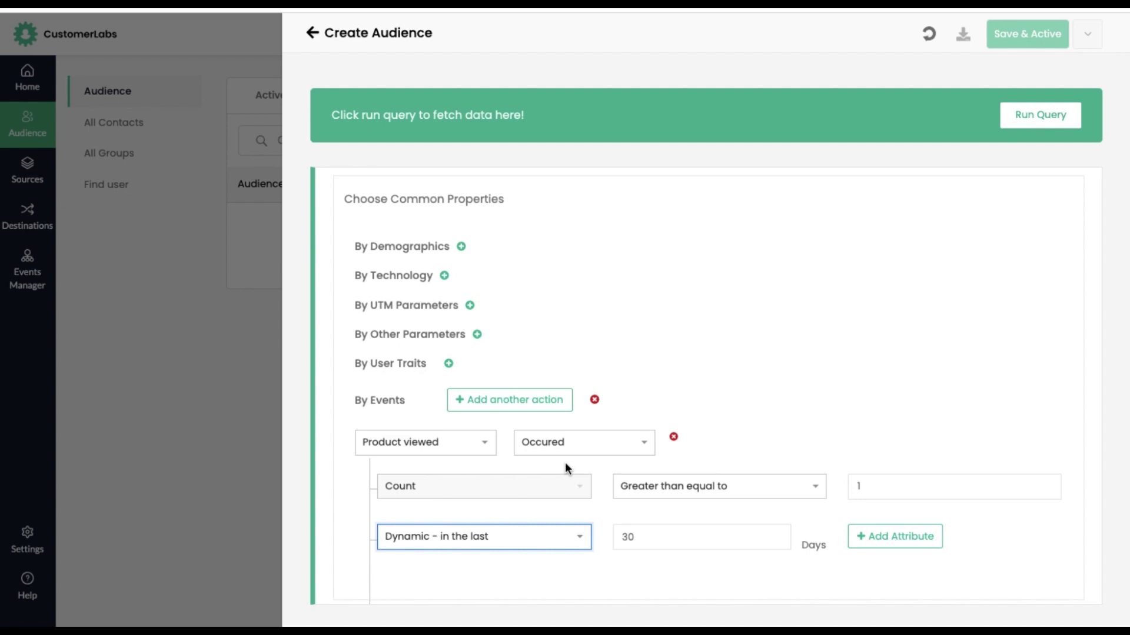
# Add a url attribute row to the Product viewed condition
pyautogui.click(867, 529)
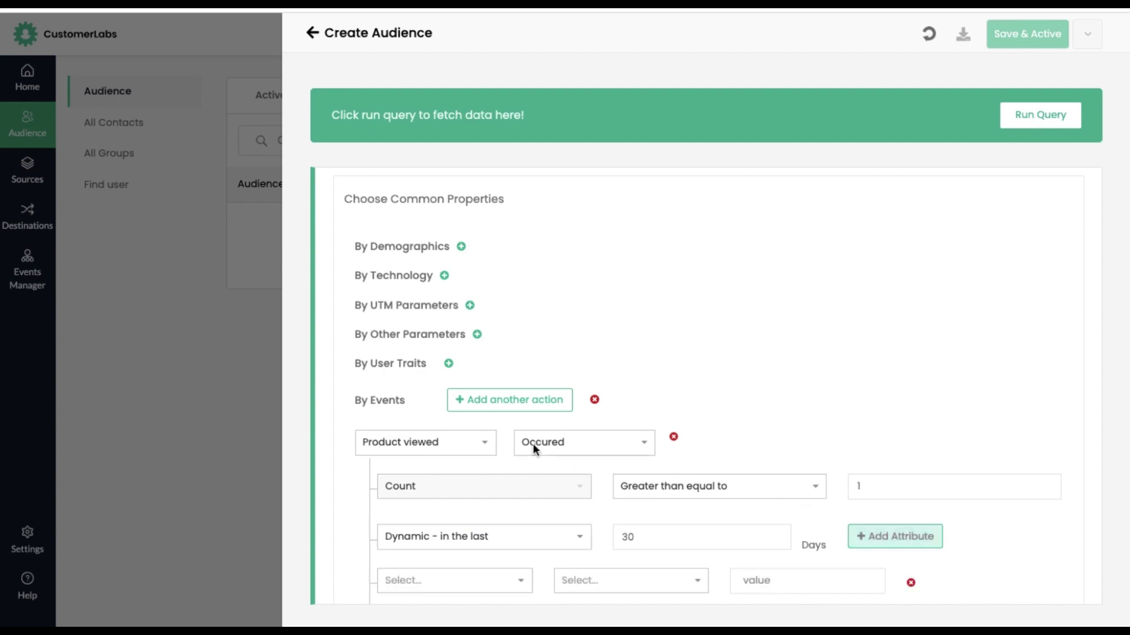
pyautogui.scroll(-1, 517, 471)
pyautogui.click(471, 534)
pyautogui.click(434, 559)
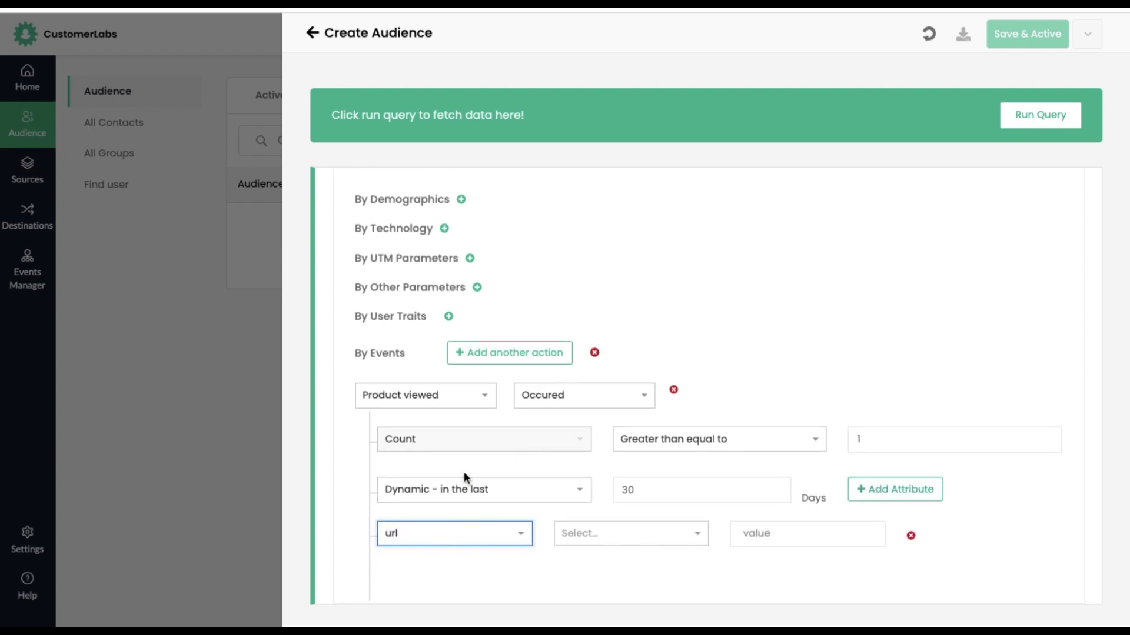
# Add a second event condition on Checkout made, joined to the first with And
pyautogui.click(510, 365)
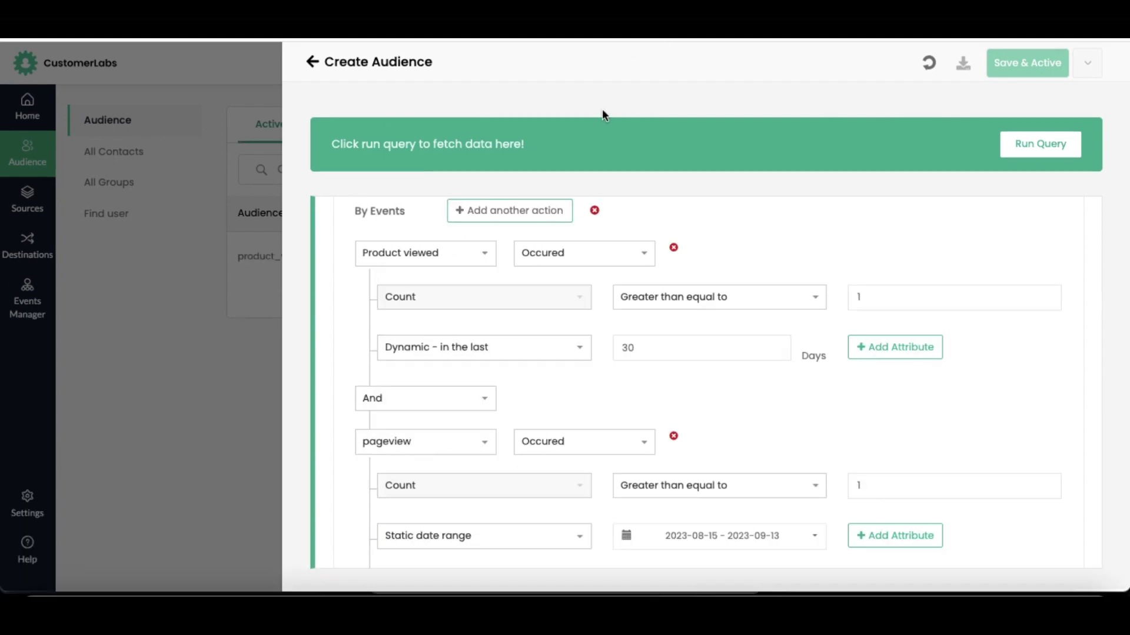
pyautogui.click(477, 391)
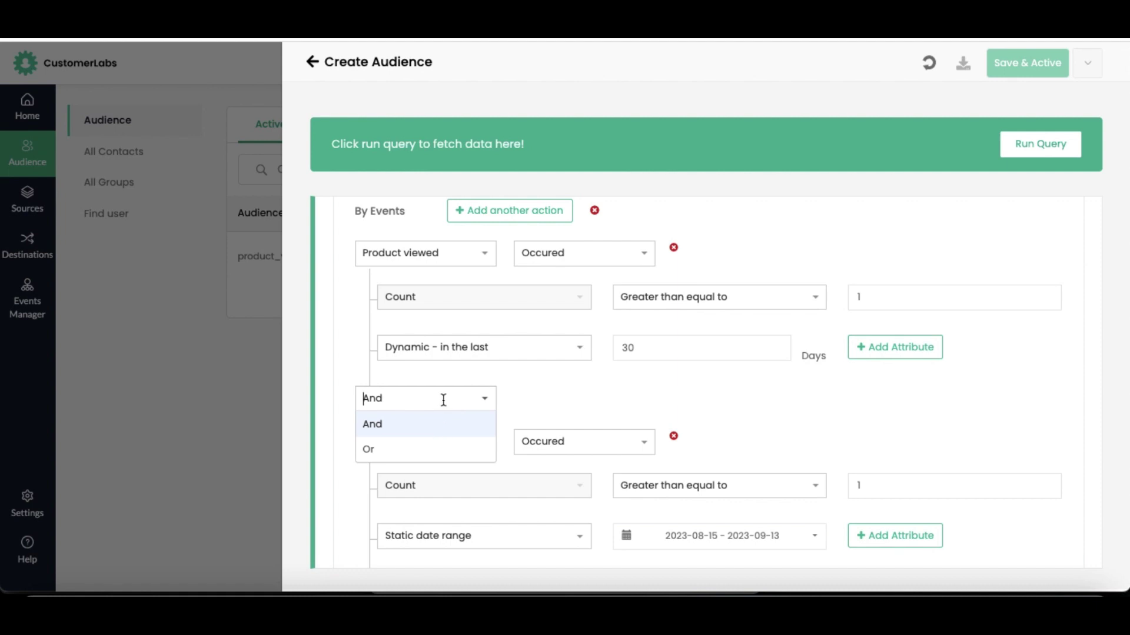
pyautogui.click(386, 423)
pyautogui.click(406, 442)
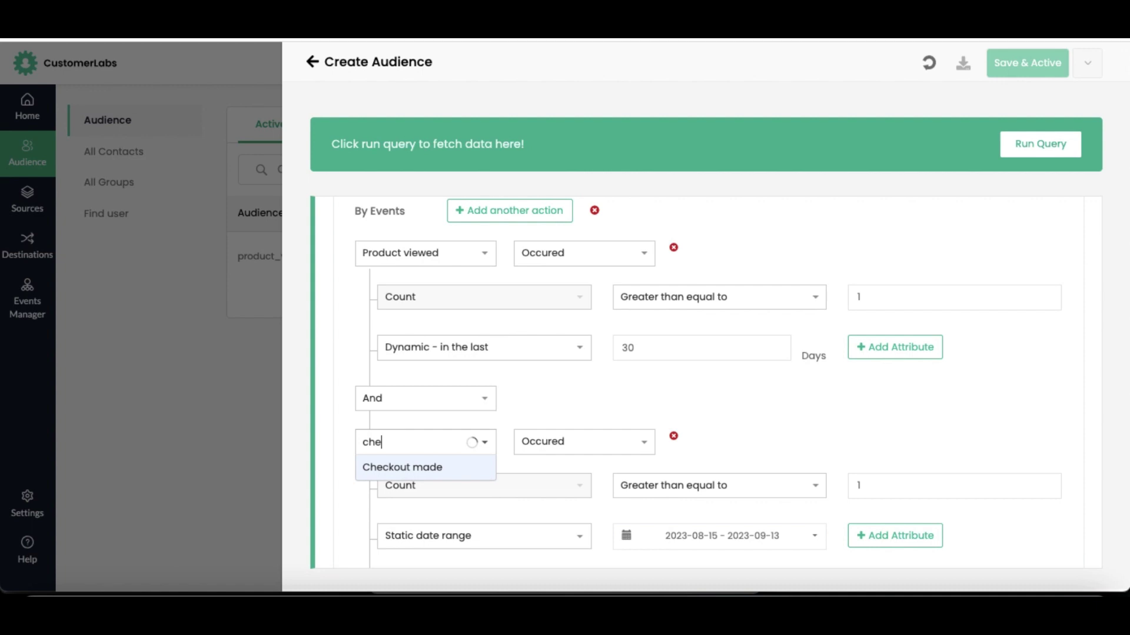
pyautogui.write('che')
pyautogui.click(468, 469)
# Set Checkout made to Not Occured within a dynamic last 30 days
pyautogui.click(530, 449)
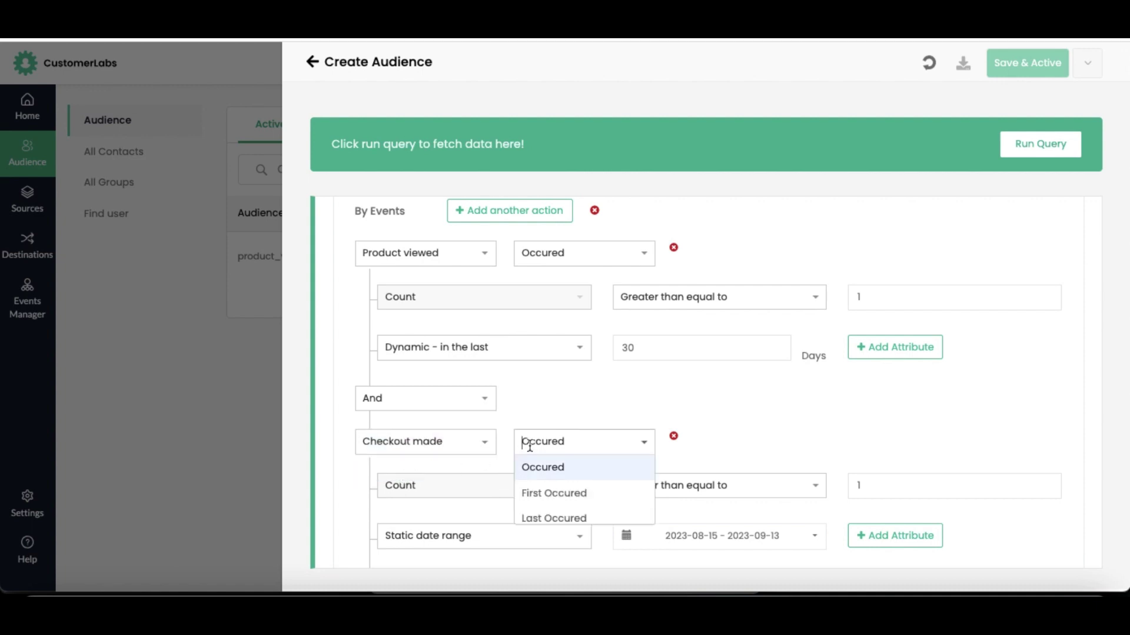
pyautogui.scroll(-1, 550, 491)
pyautogui.click(548, 509)
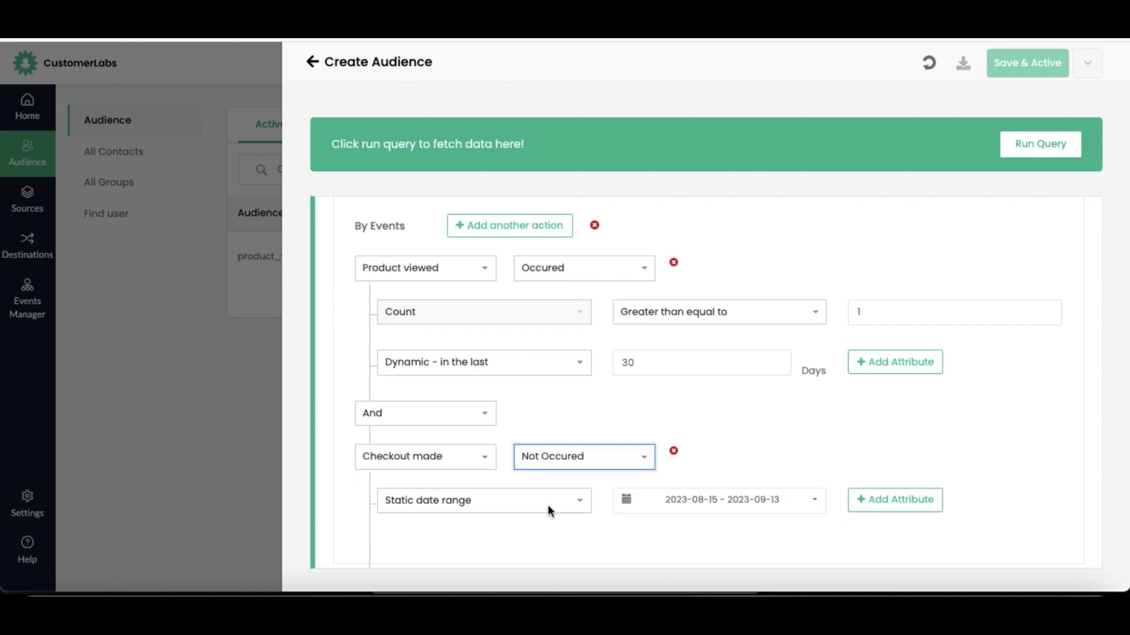
pyautogui.click(474, 501)
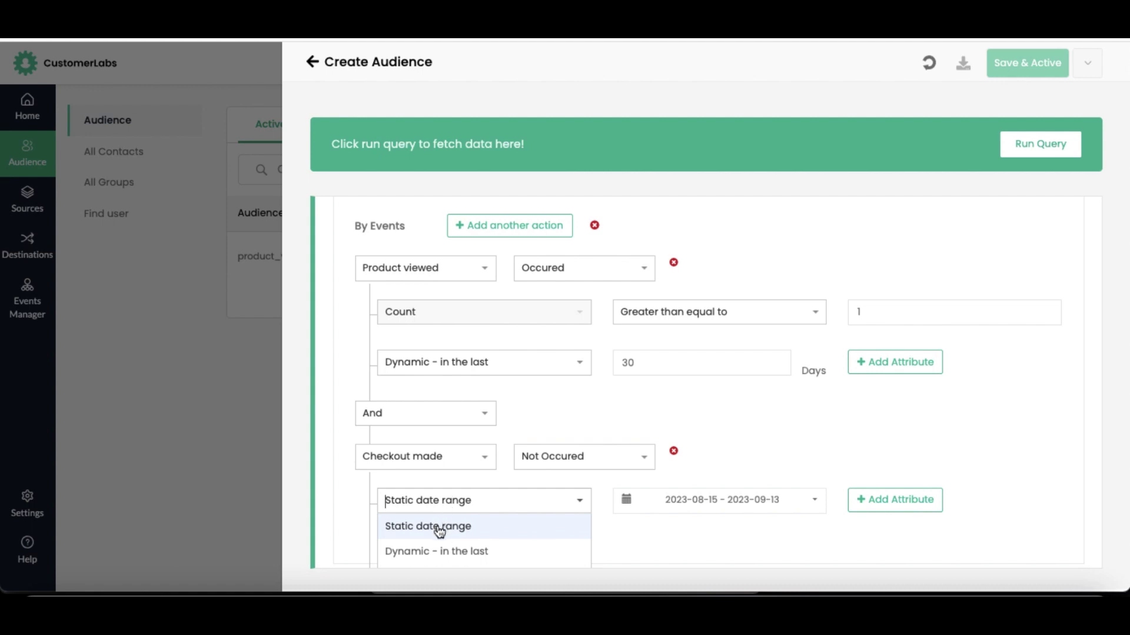
pyautogui.click(432, 552)
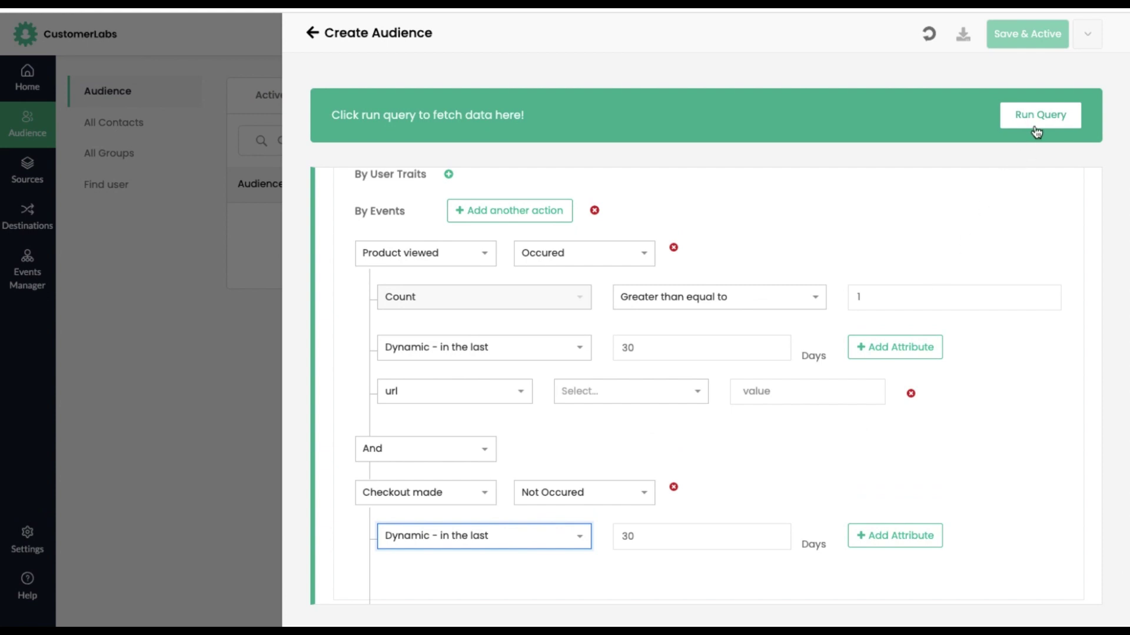
# Run the query, view the 1 matching user, and return to the builder
pyautogui.click(1036, 131)
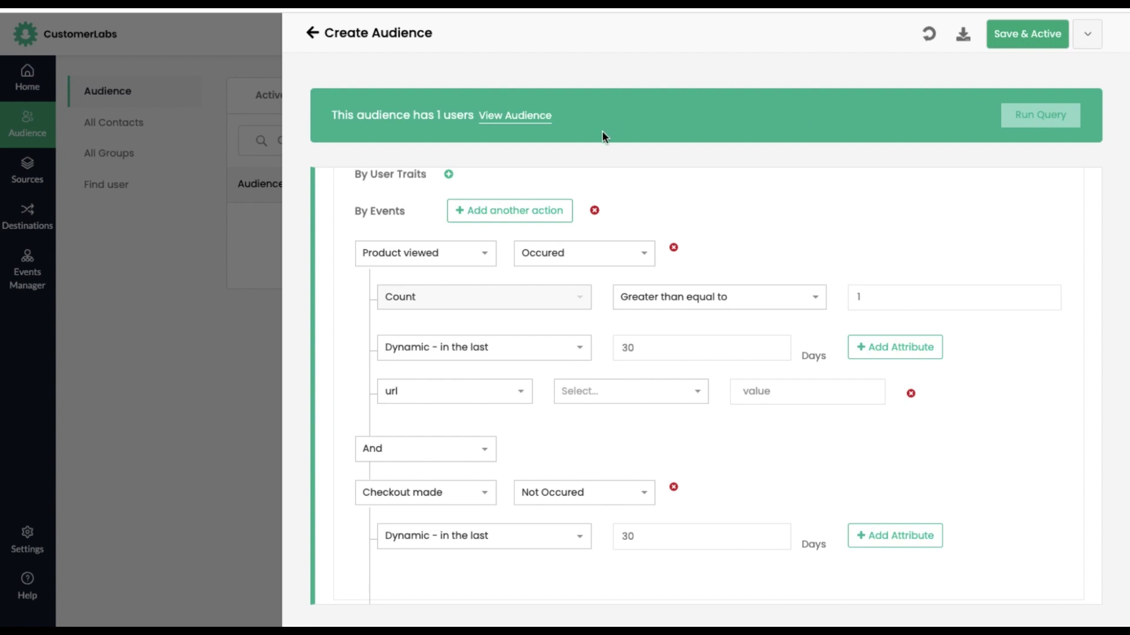
pyautogui.click(513, 117)
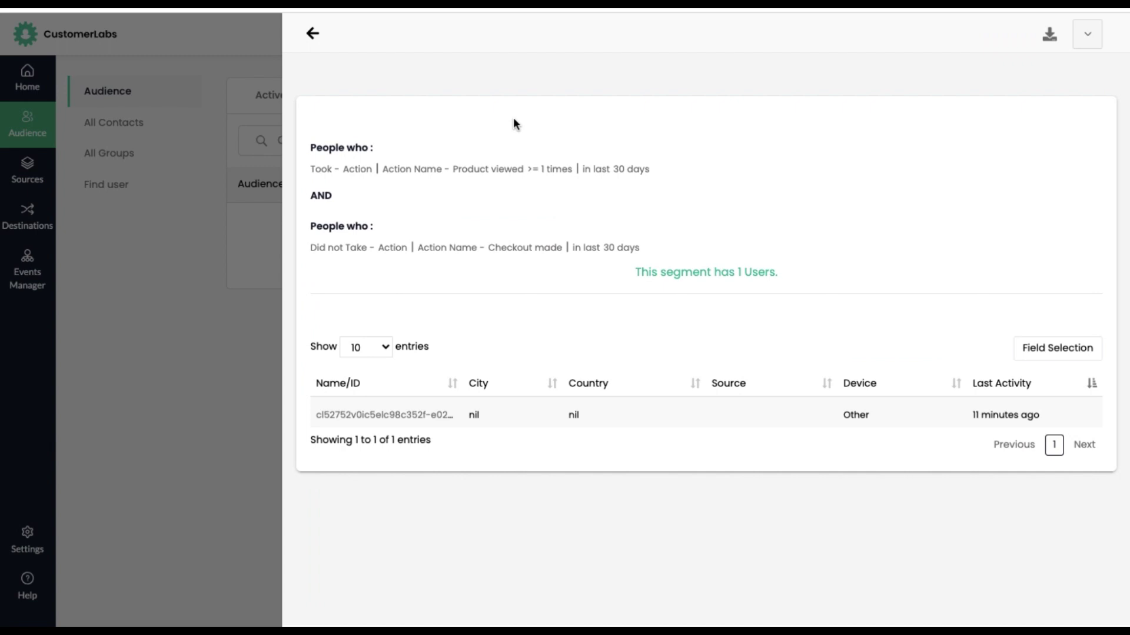
pyautogui.click(312, 34)
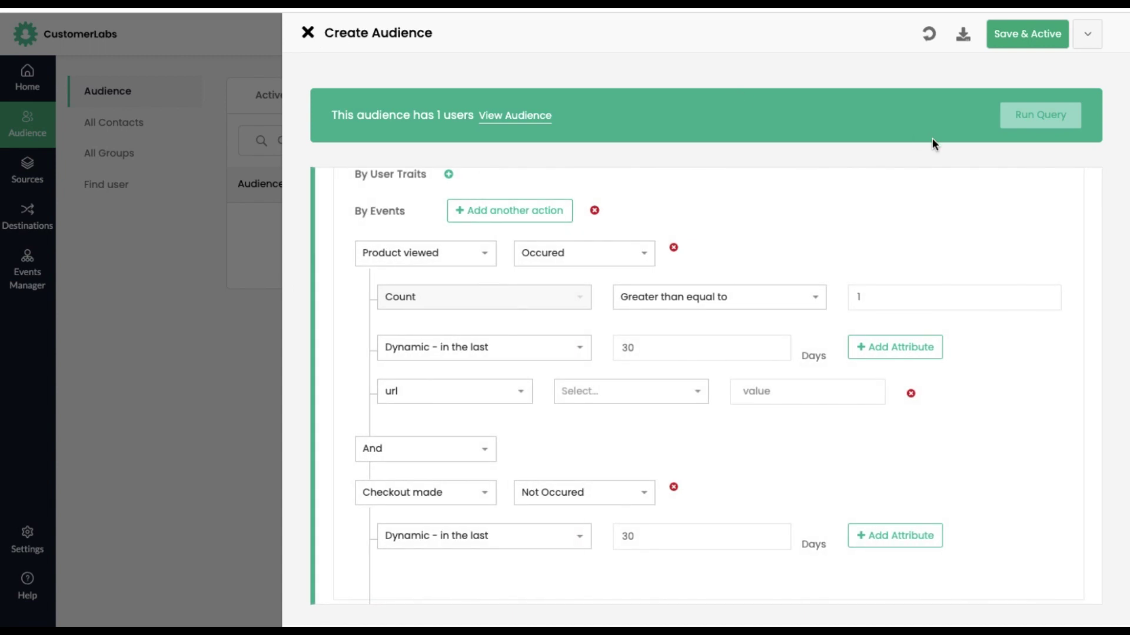
# Save and activate the audience as 'test' with a 3-day refresh interval, agreeing to the terms
pyautogui.click(1014, 34)
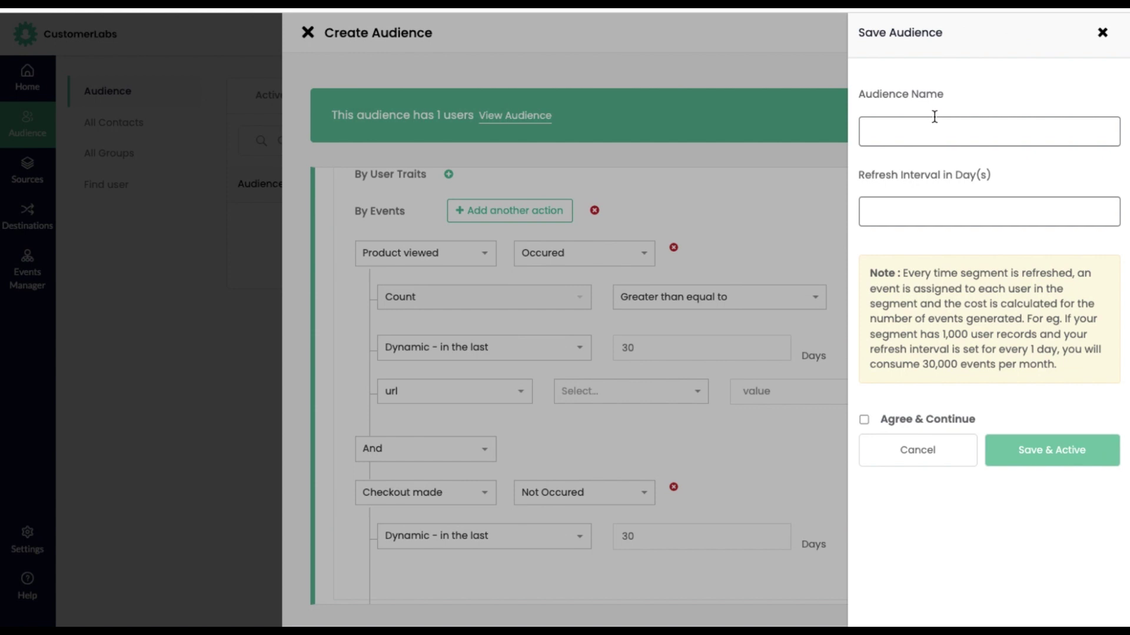
pyautogui.click(925, 127)
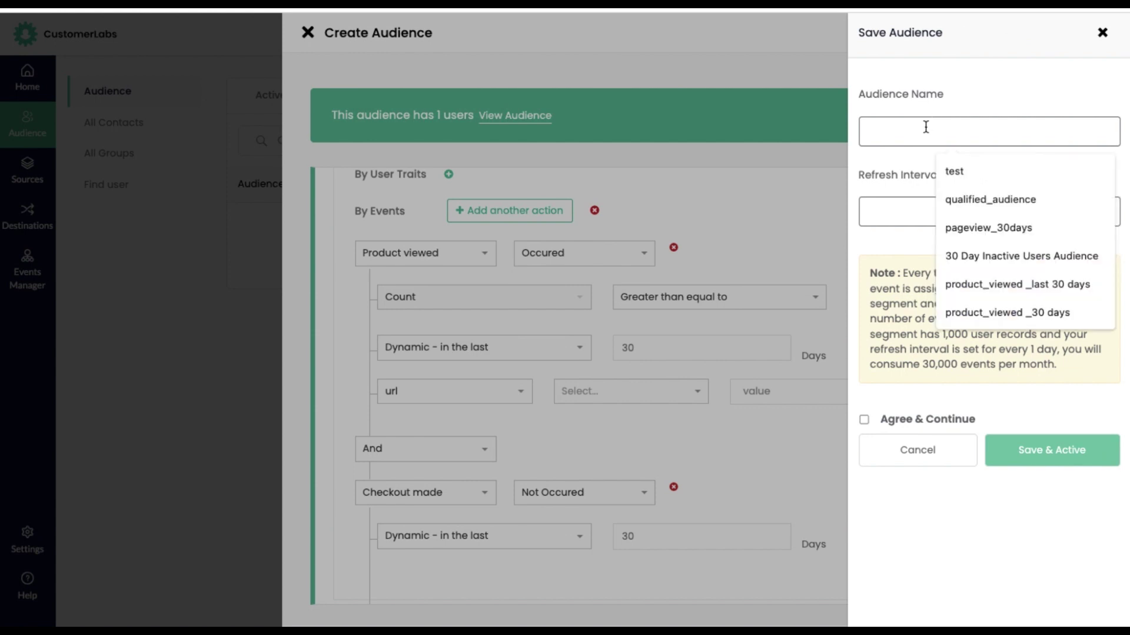
pyautogui.write('test')
pyautogui.click(924, 211)
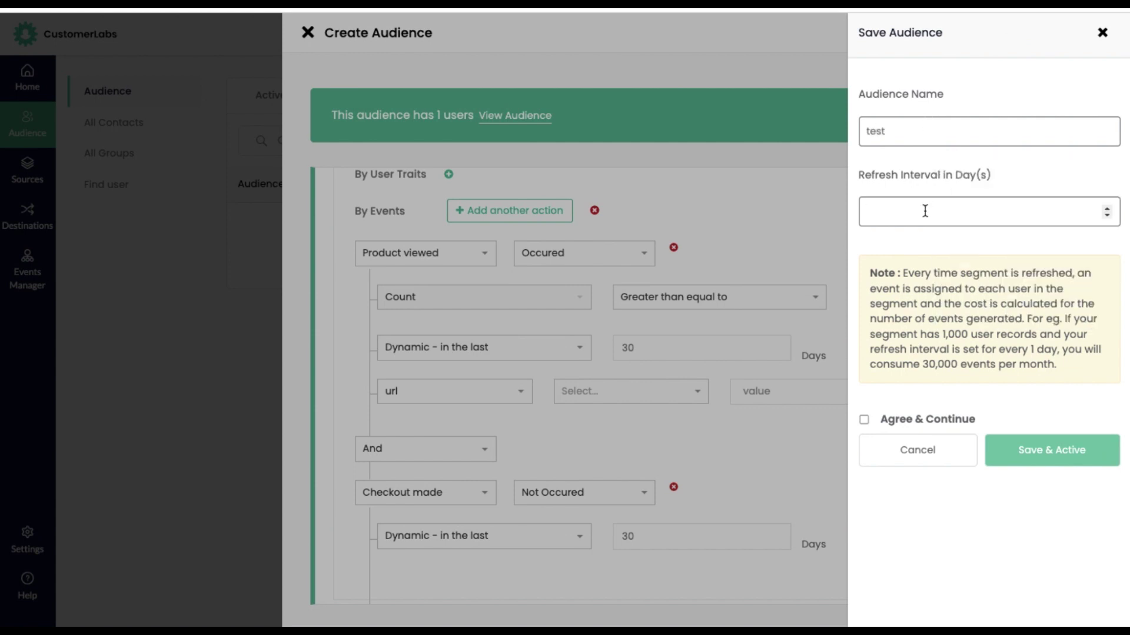
pyautogui.write('3')
pyautogui.click(864, 419)
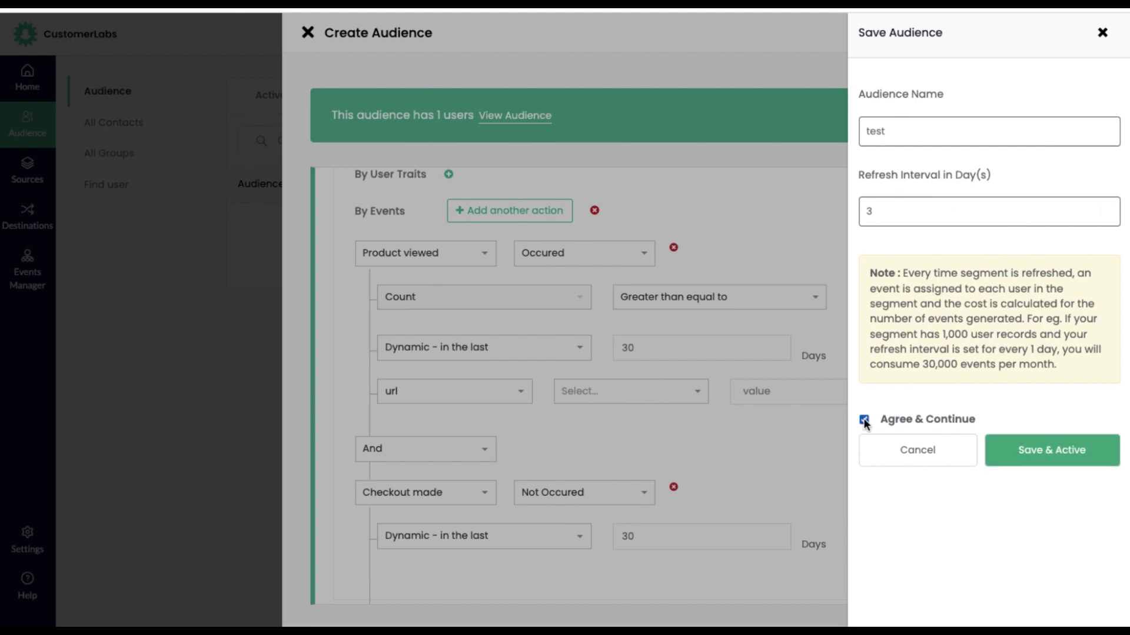
pyautogui.click(1034, 455)
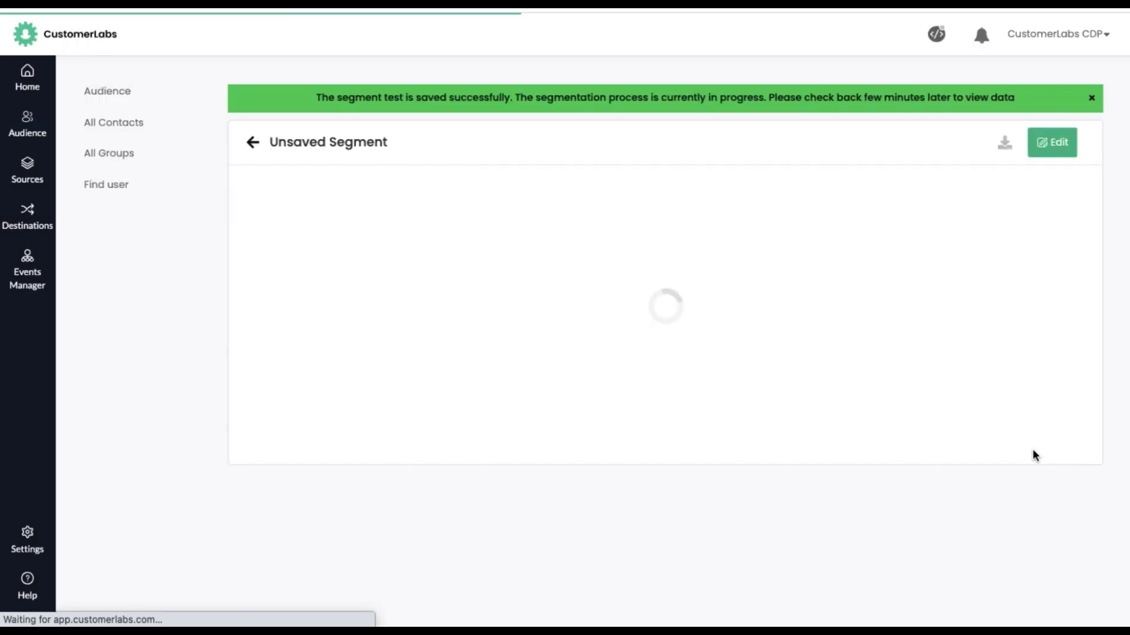
# Return from the saved segment page to the Audience list
pyautogui.click(255, 146)
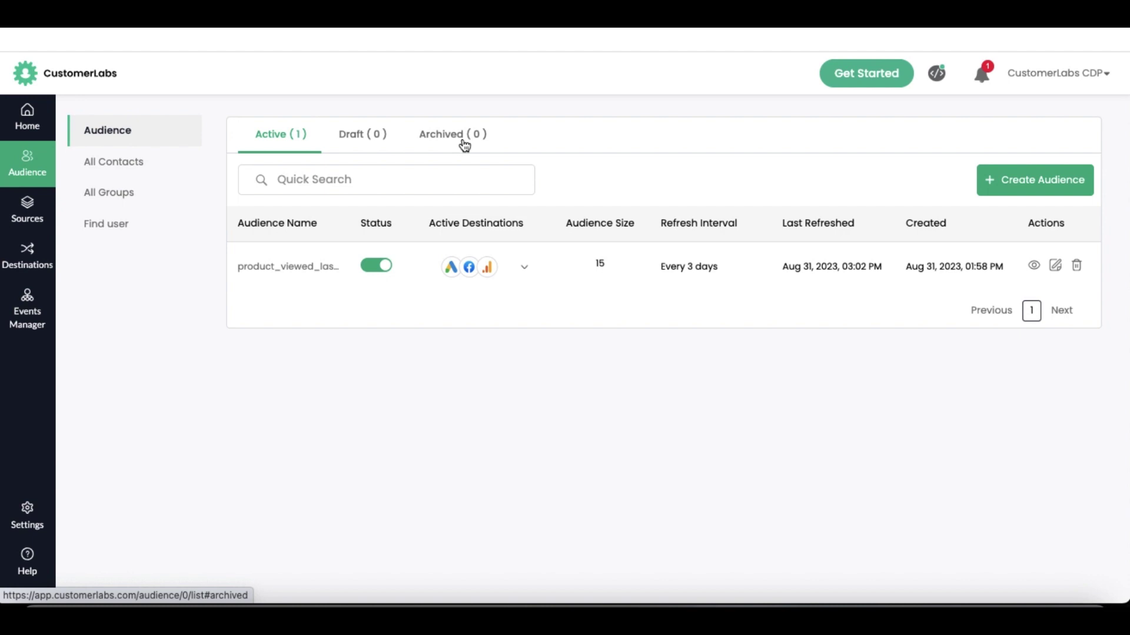
# Check Draft, then archive product_viewed_last30days via its Status toggle and view the Archived tab
pyautogui.click(371, 136)
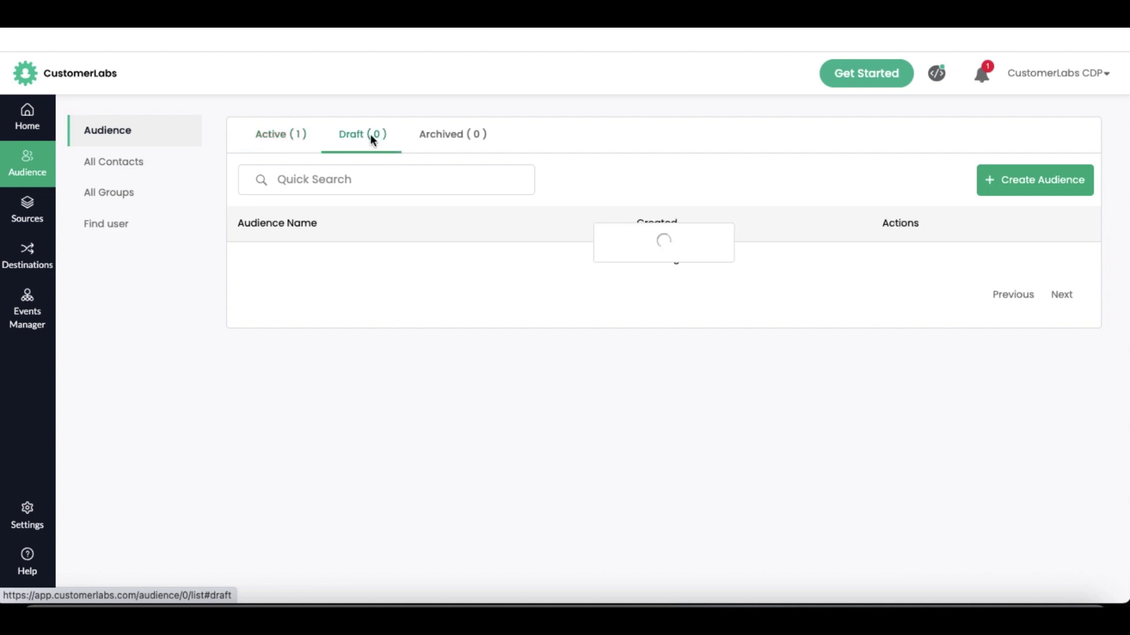
pyautogui.click(279, 141)
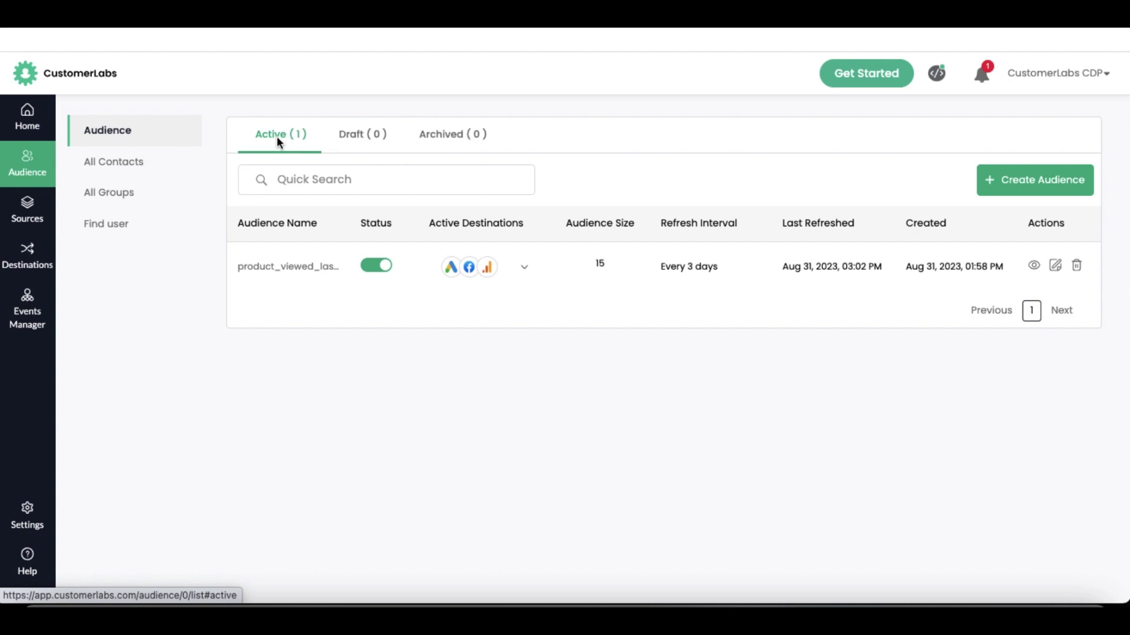
pyautogui.click(371, 268)
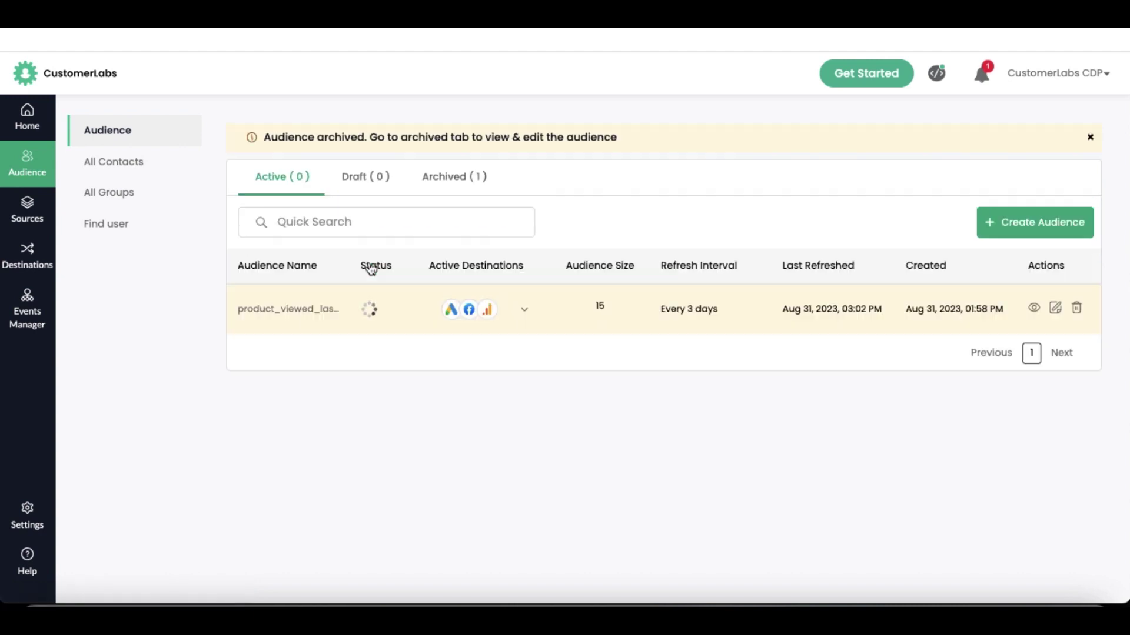
pyautogui.click(460, 178)
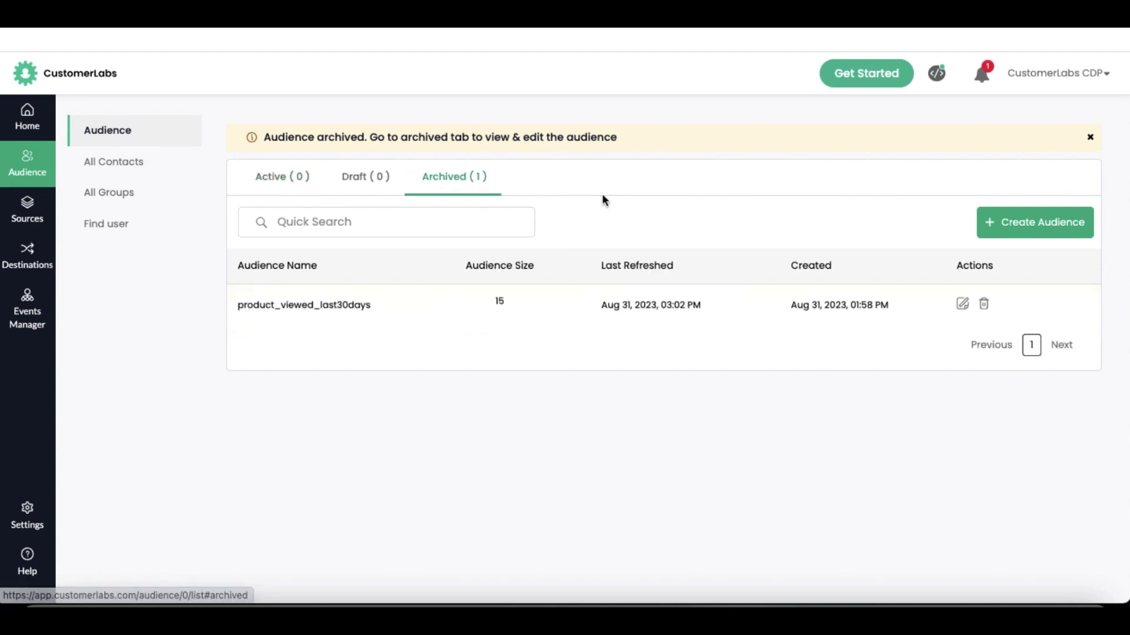
# Edit the archived audience, rerun its query, and save and activate it with a 3-day refresh
pyautogui.click(963, 304)
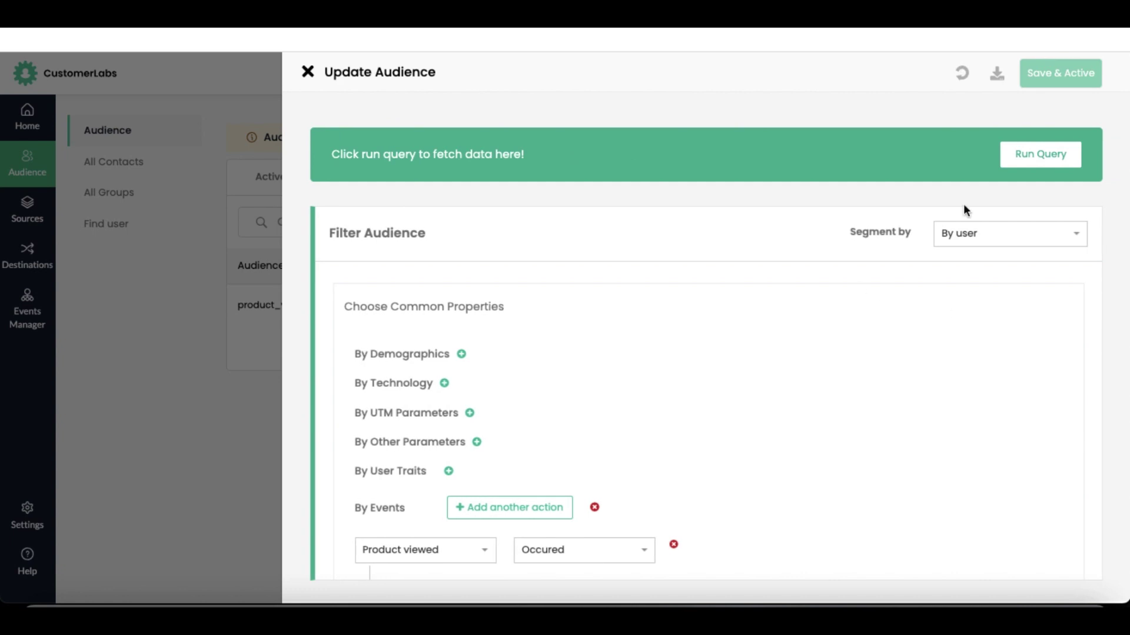
pyautogui.click(1017, 162)
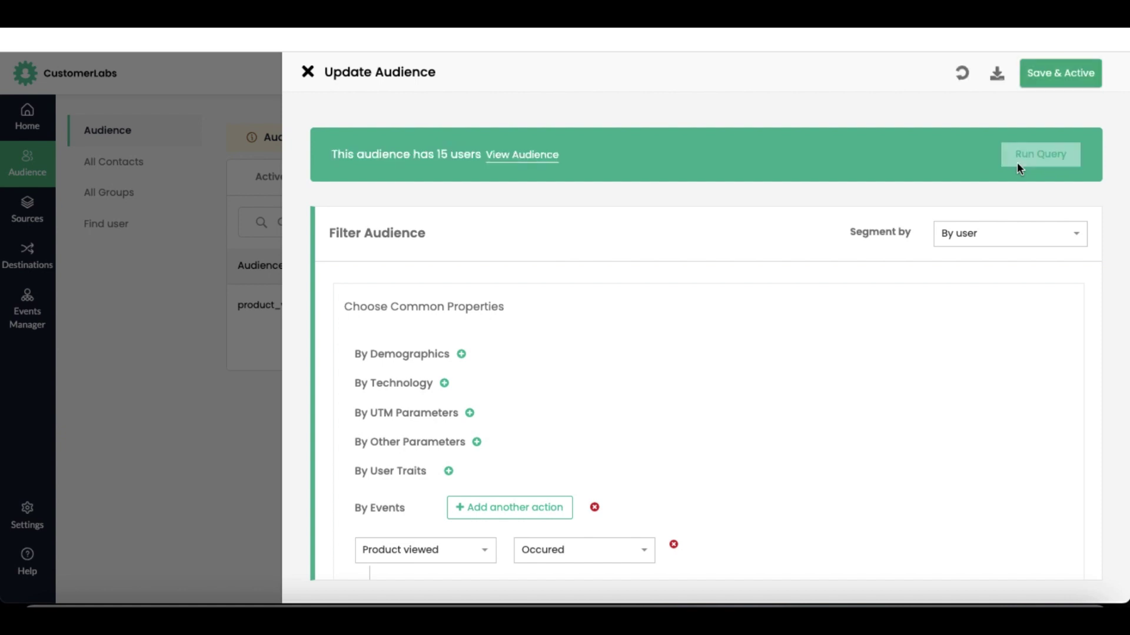
pyautogui.click(1054, 76)
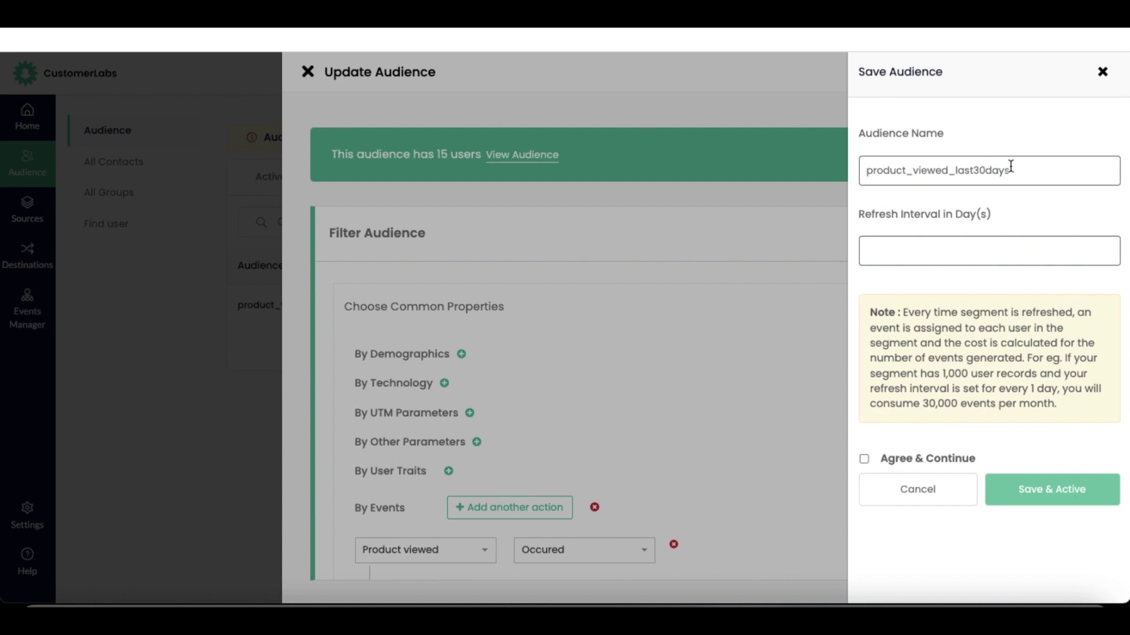
pyautogui.click(944, 247)
pyautogui.write('3')
pyautogui.click(864, 459)
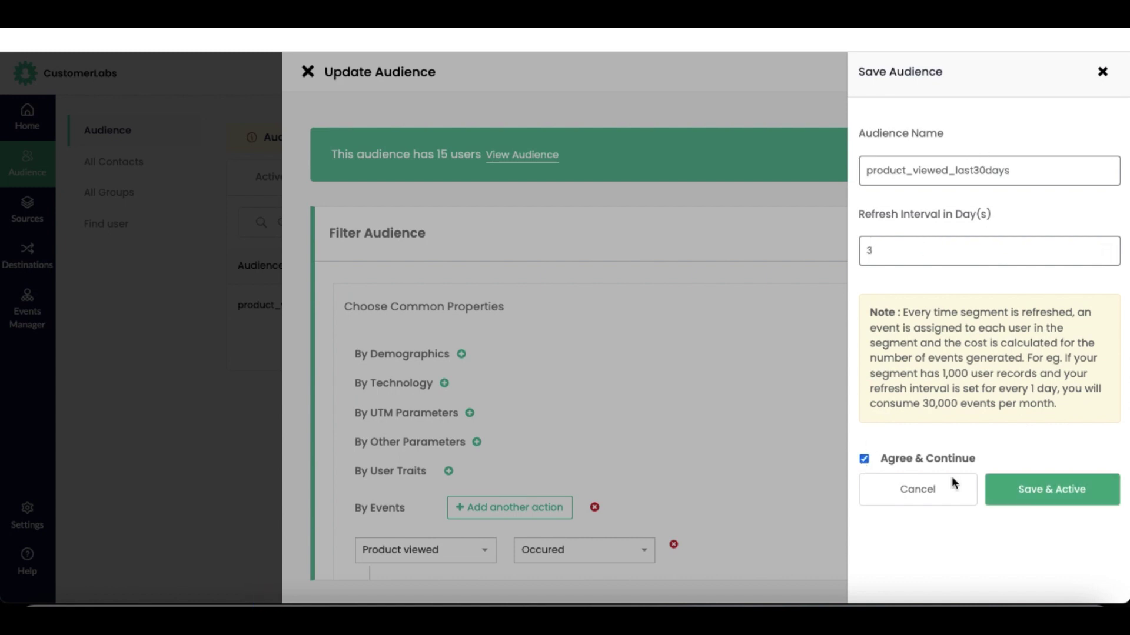
pyautogui.click(1036, 489)
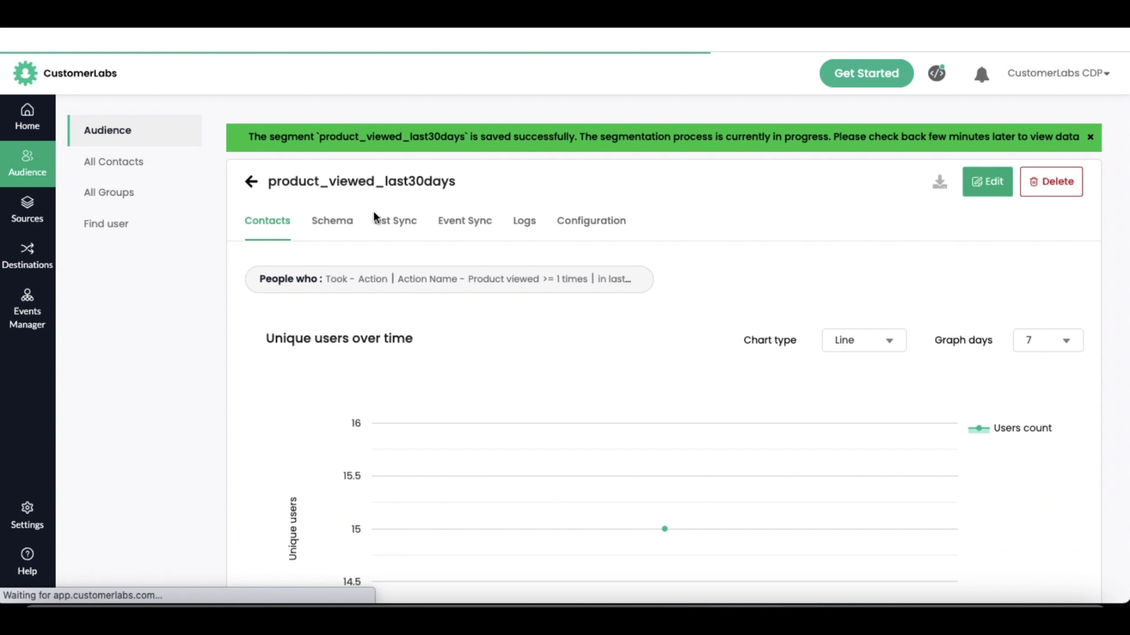
# Go back from the product_viewed_last30days segment page to the Audience list
pyautogui.click(252, 183)
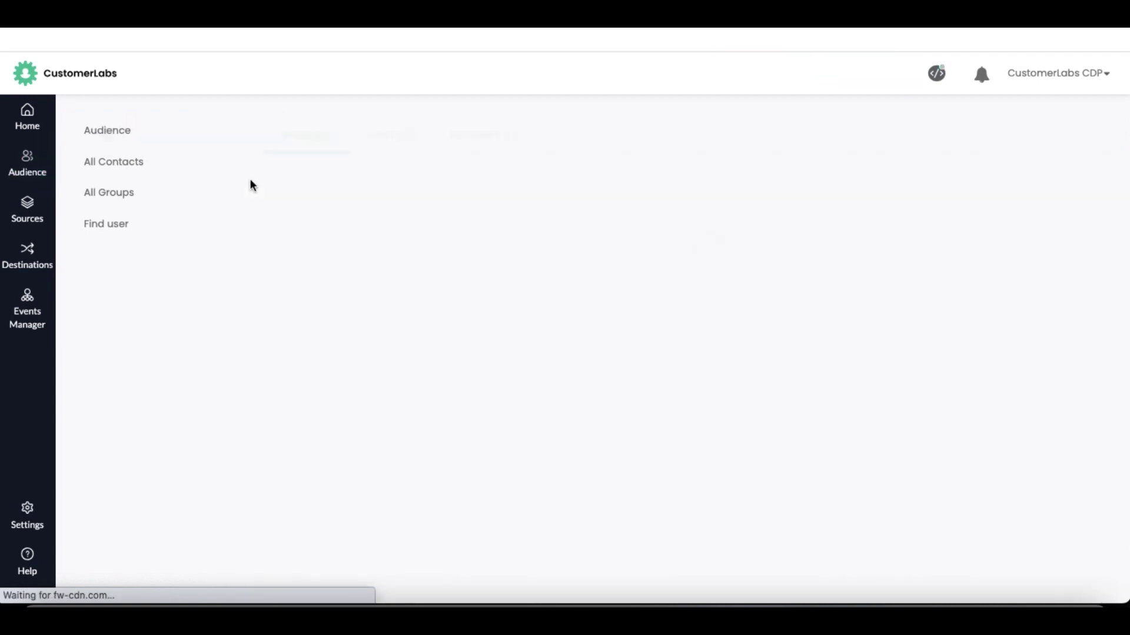